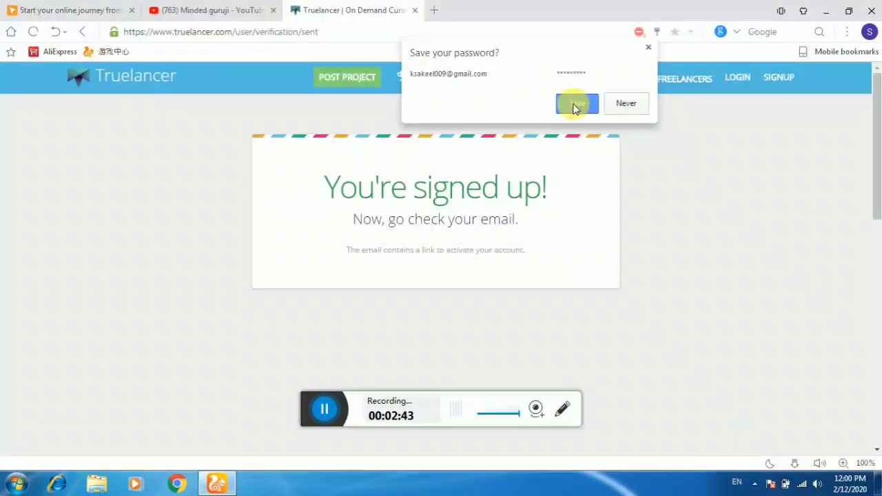
# Save the Truelancer login in the browser and open Gmail in a new tab
pyautogui.click(578, 104)
pyautogui.click(434, 11)
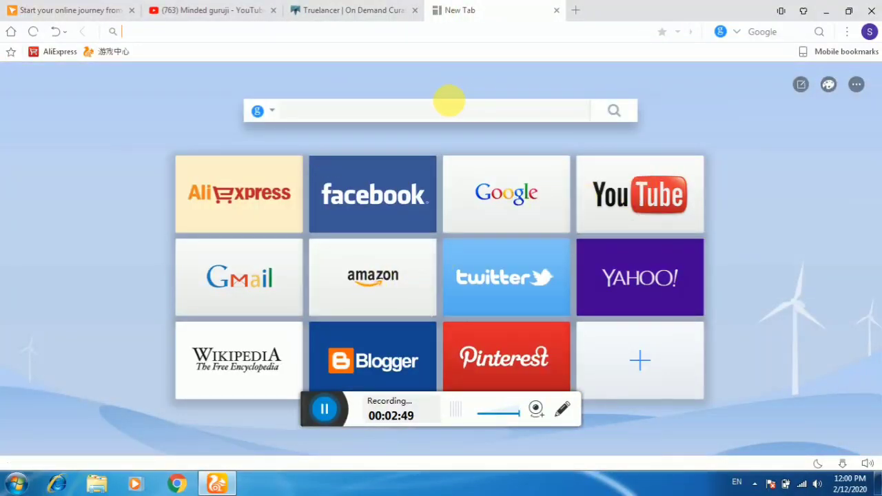
pyautogui.write('gma')
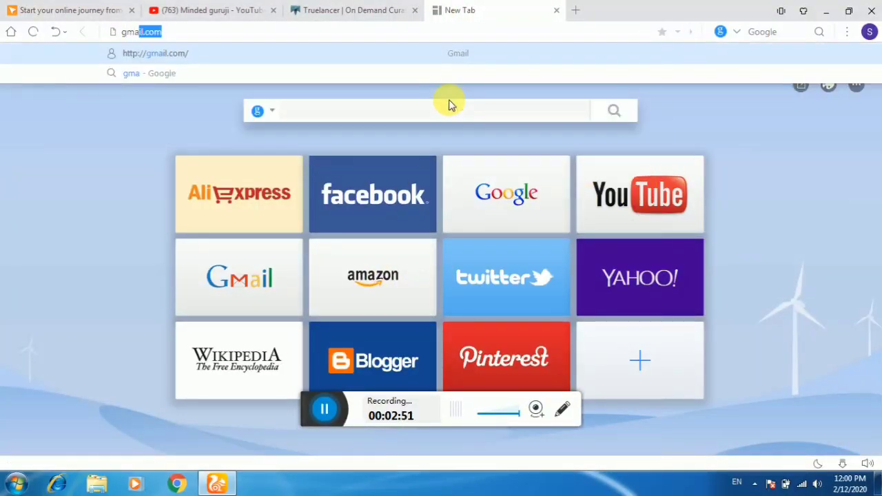
pyautogui.press('Return')
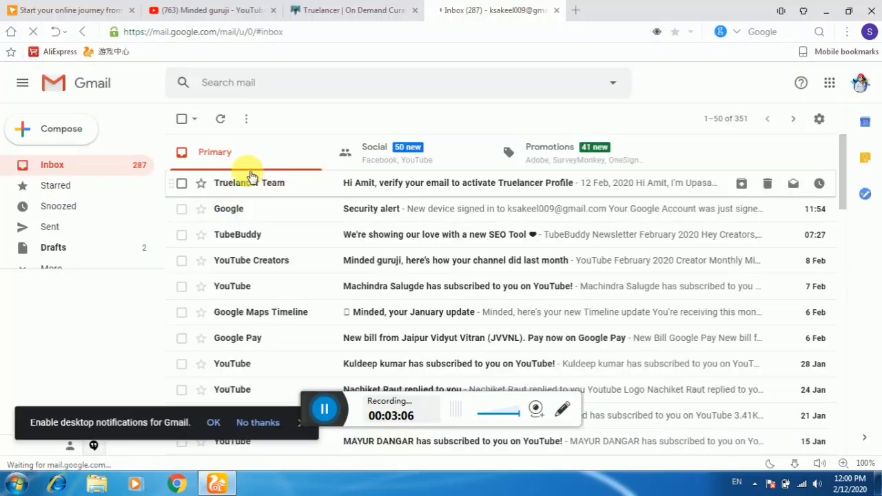
# Activate the account through the Truelancer Team's verification email, close the duplicate tab, and choose the option for finding online work
pyautogui.click(247, 190)
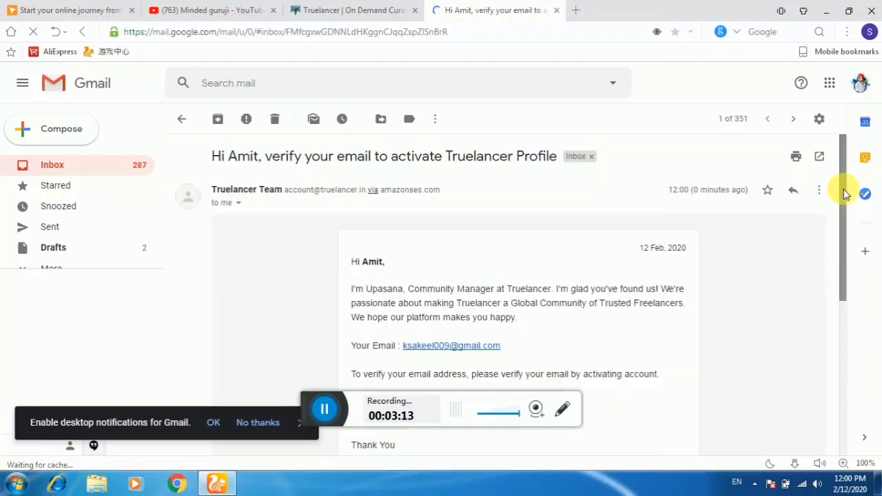
pyautogui.scroll(-2, 847, 220)
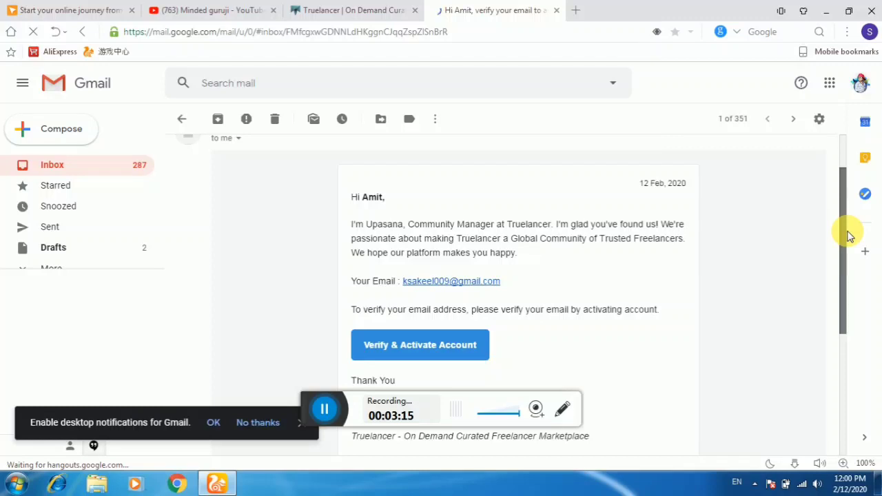
pyautogui.click(429, 332)
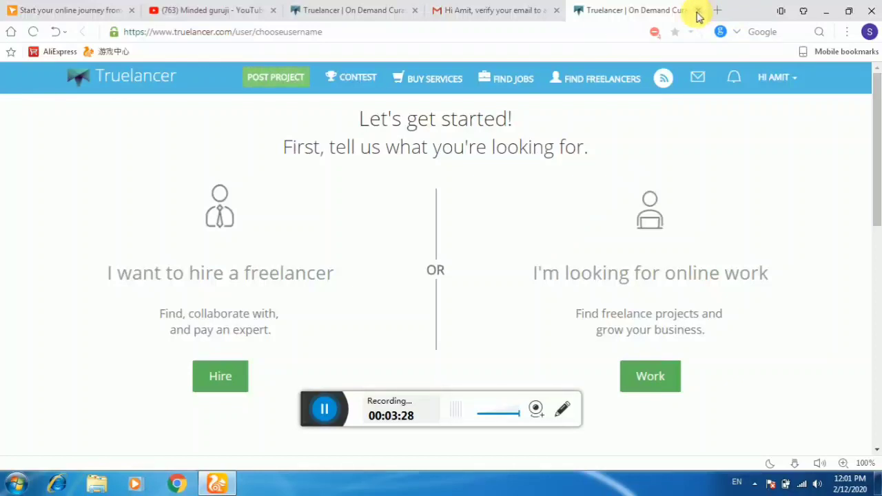
pyautogui.click(699, 10)
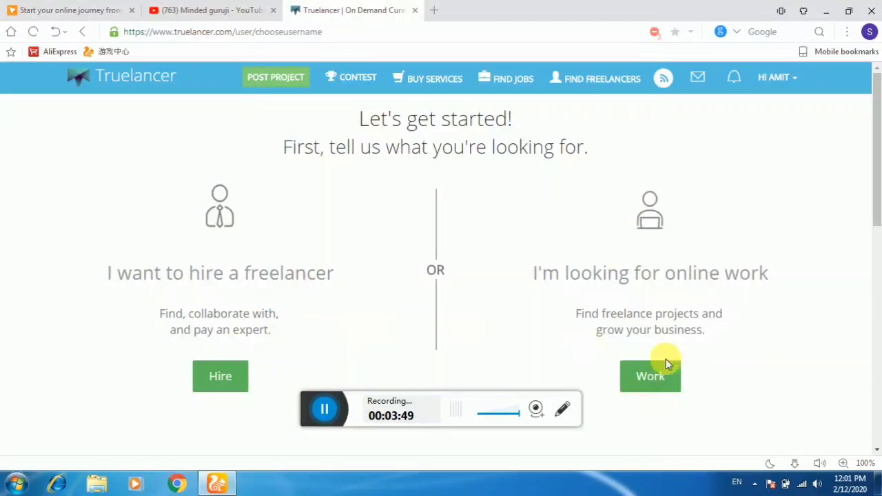
pyautogui.click(648, 381)
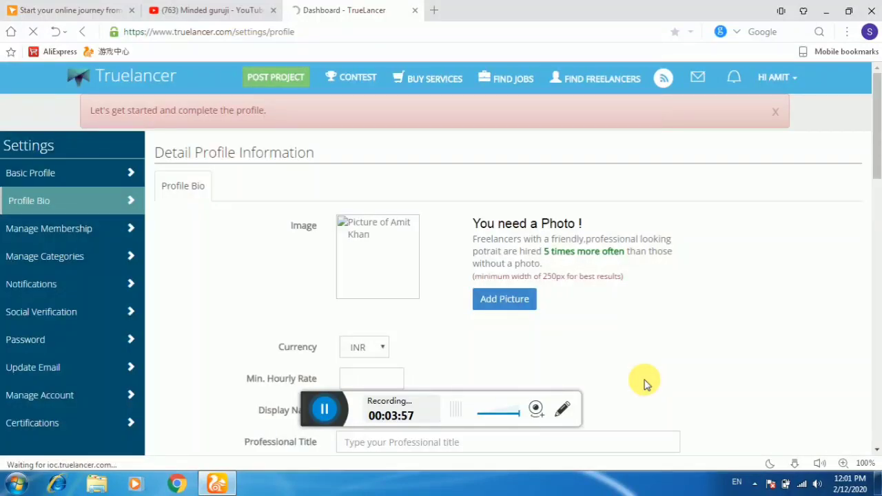
# Start adding a profile picture and browse to the F: drive for the image file
pyautogui.click(506, 302)
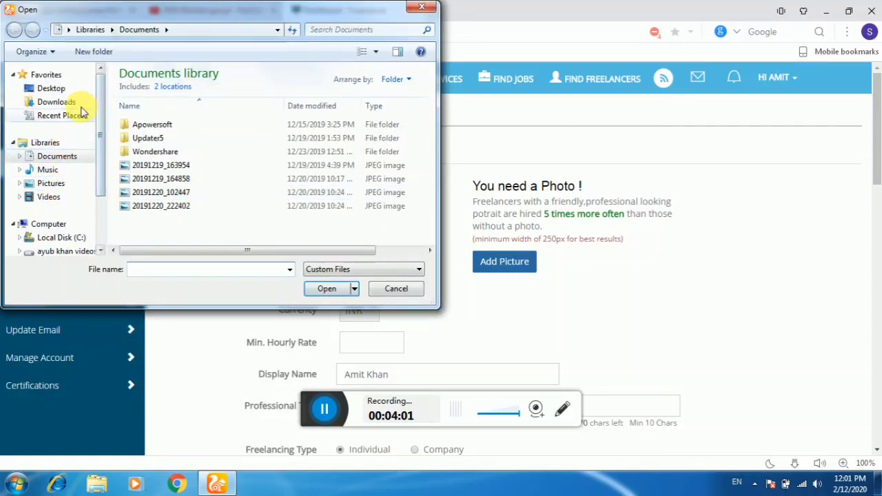
pyautogui.scroll(-3, 101, 186)
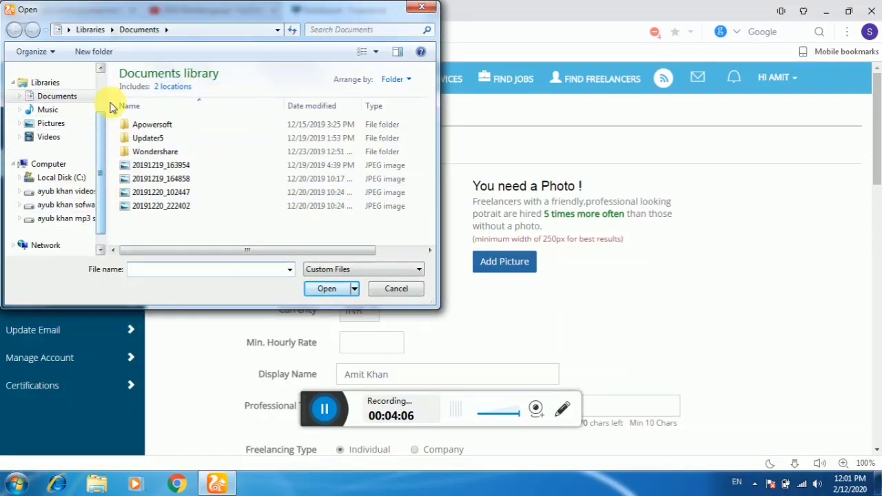
pyautogui.scroll(3, 103, 96)
pyautogui.click(56, 101)
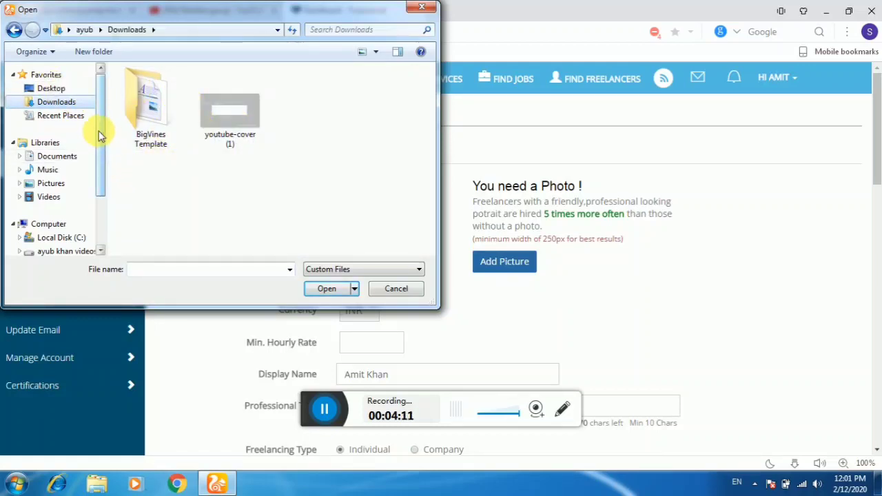
pyautogui.moveTo(102, 141); pyautogui.dragTo(103, 177)
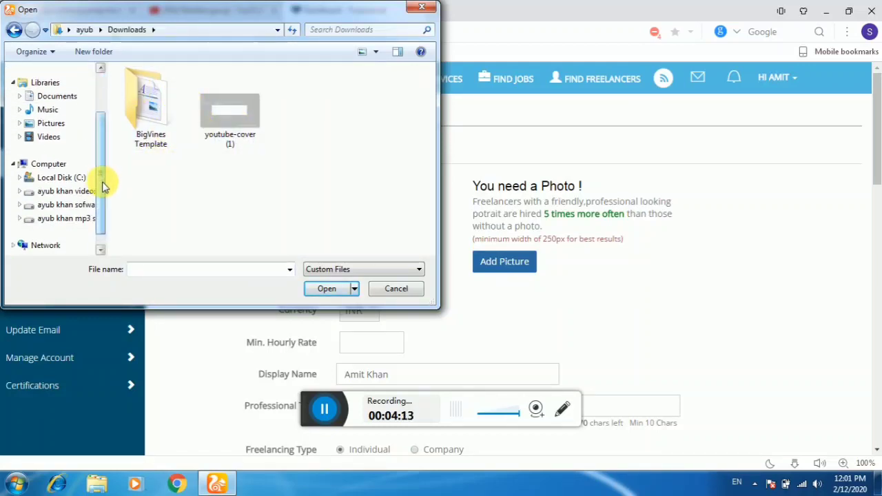
pyautogui.click(79, 219)
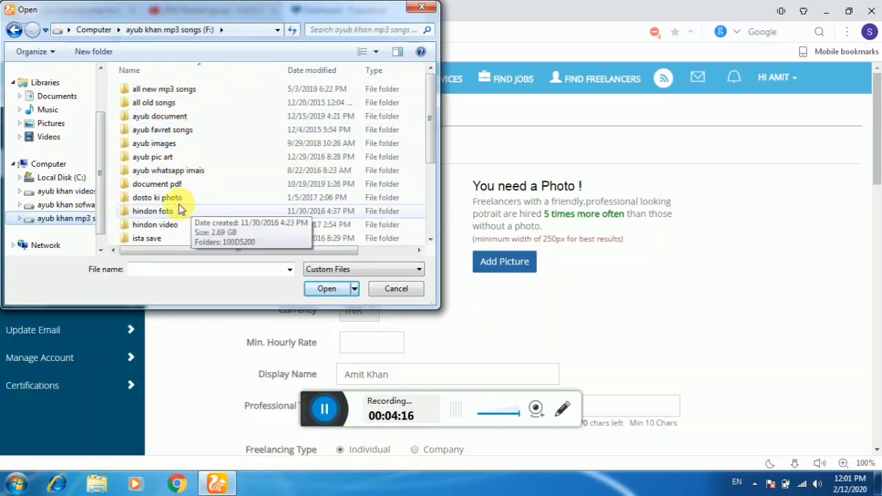
# Upload picture 786969 from the drive's images folder and save its crop as the profile picture
pyautogui.doubleClick(168, 239)
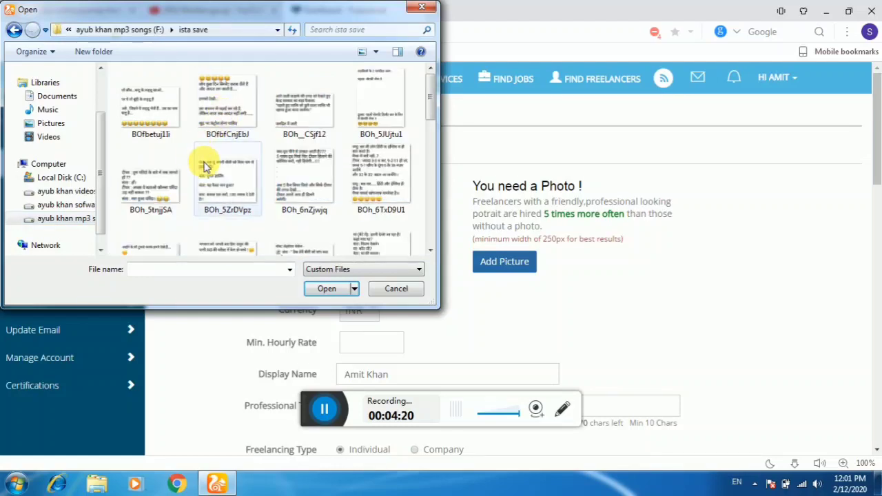
pyautogui.click(13, 31)
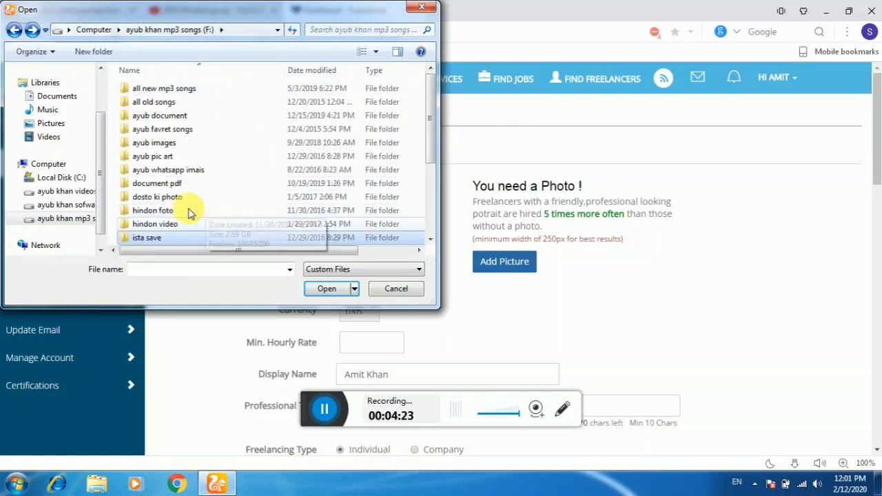
pyautogui.doubleClick(168, 142)
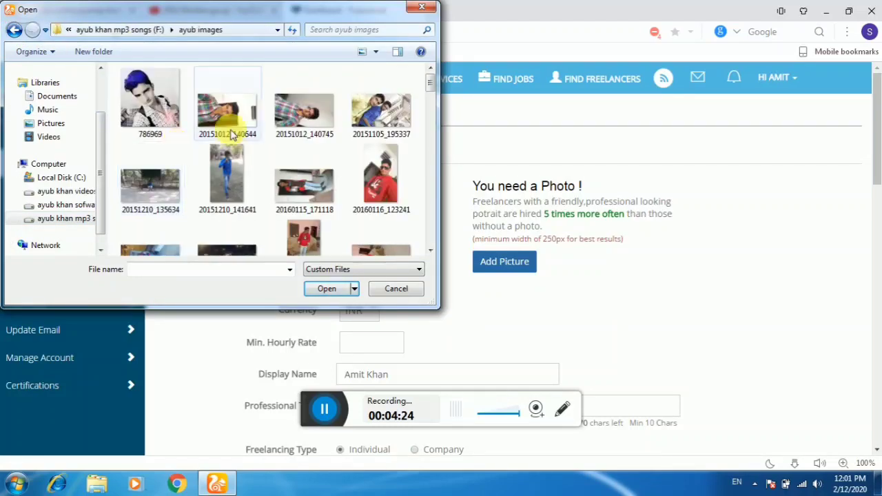
pyautogui.click(156, 97)
pyautogui.click(328, 289)
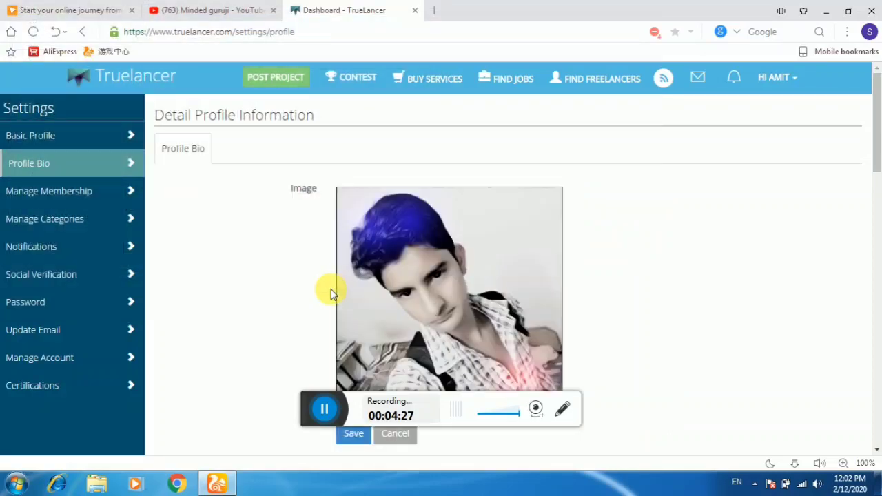
pyautogui.moveTo(874, 144); pyautogui.dragTo(876, 193)
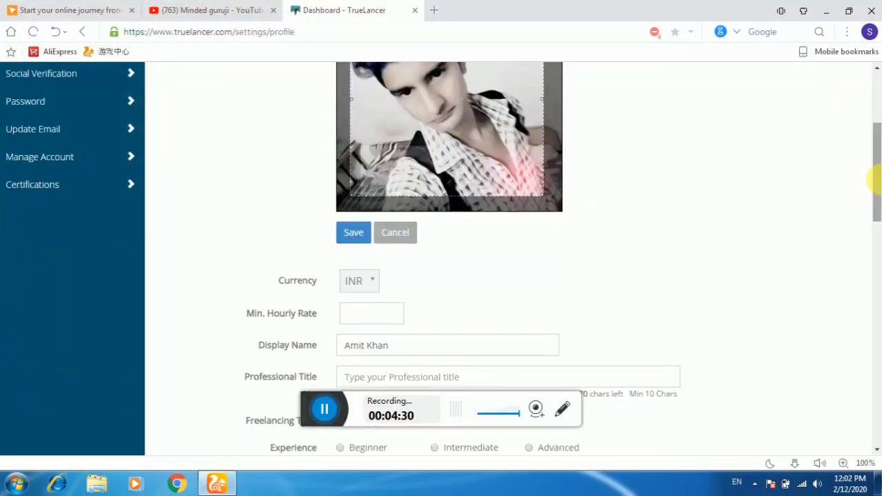
pyautogui.click(355, 233)
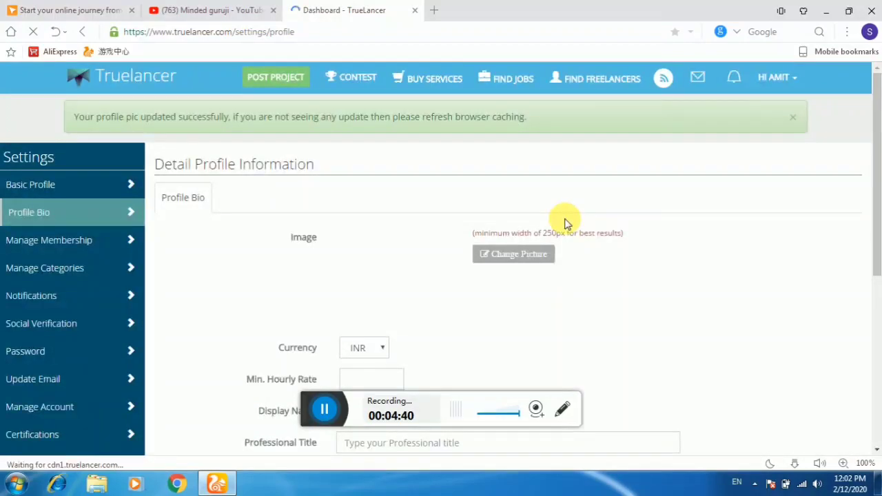
# Set the minimum hourly rate to 200 and the professional title to "I am expert data entry"
pyautogui.scroll(-3, 874, 150)
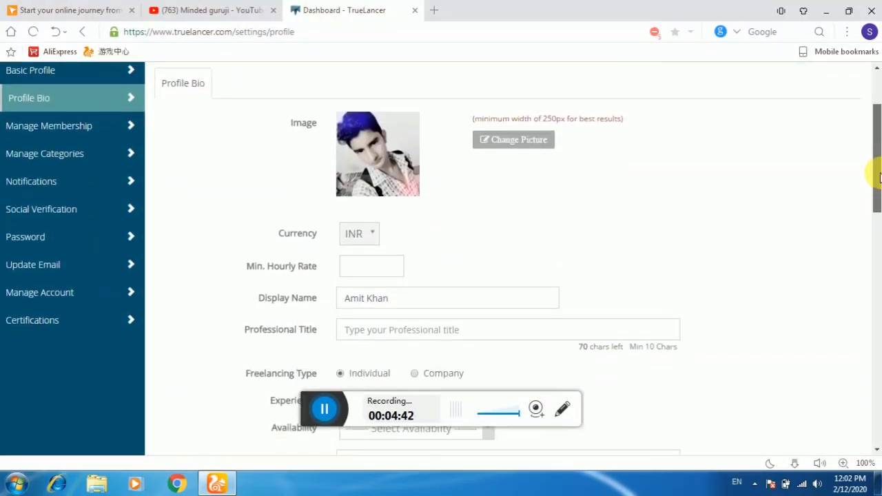
pyautogui.write('0')
pyautogui.scroll(-1, 414, 214)
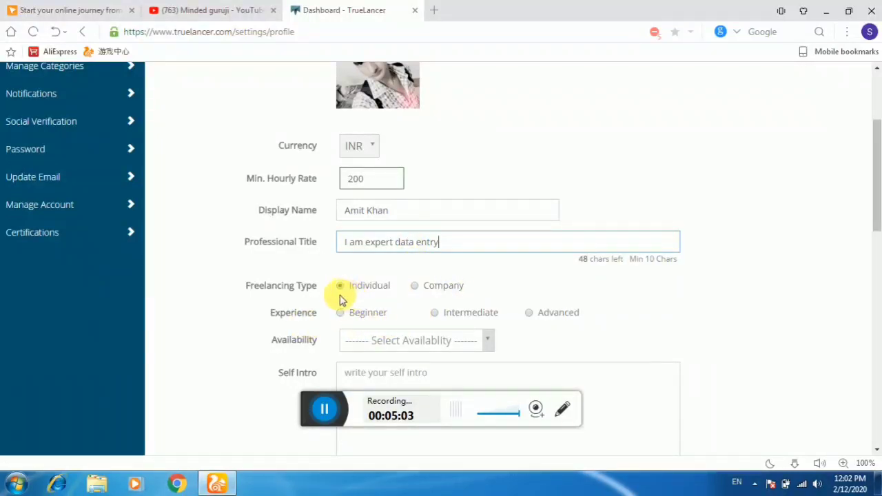
# Set the experience to Beginner and the availability to "Part-time : 10-30 hrs/week", and submit the profile update
pyautogui.click(341, 314)
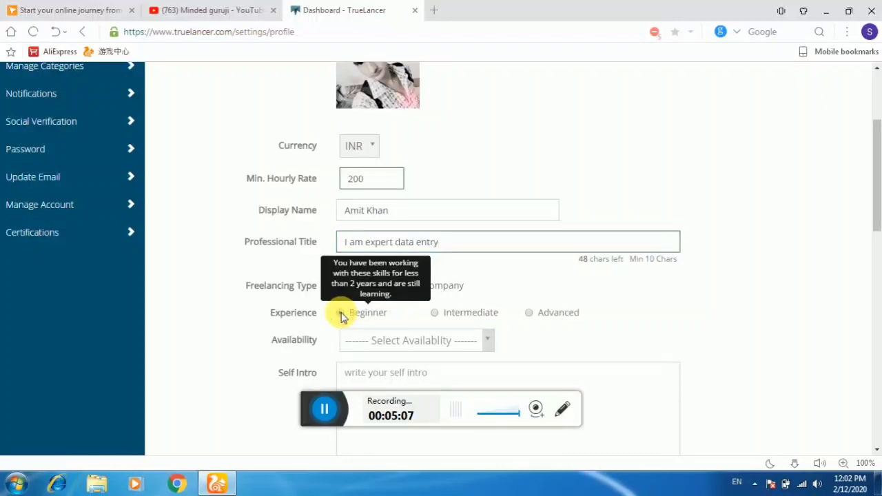
pyautogui.click(486, 338)
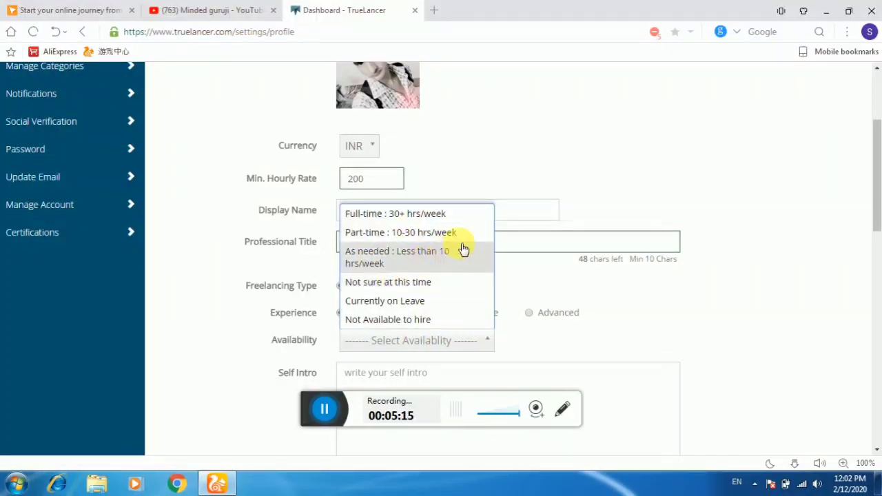
pyautogui.click(407, 235)
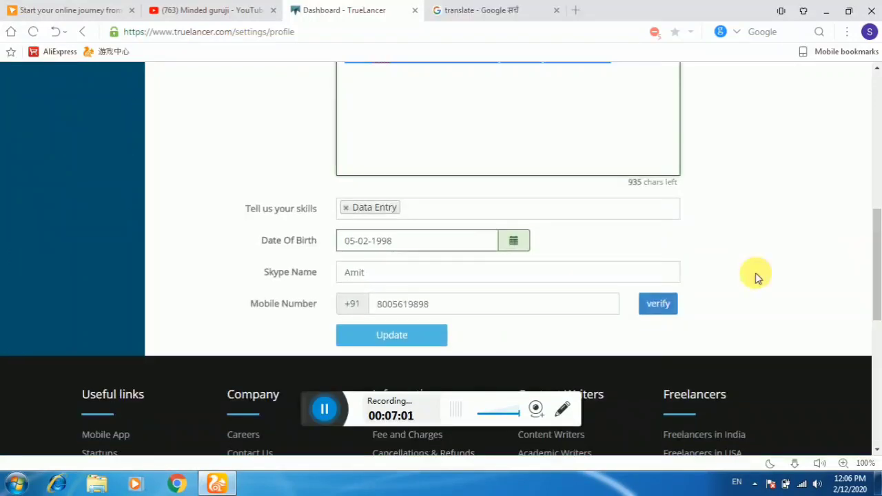
pyautogui.click(375, 336)
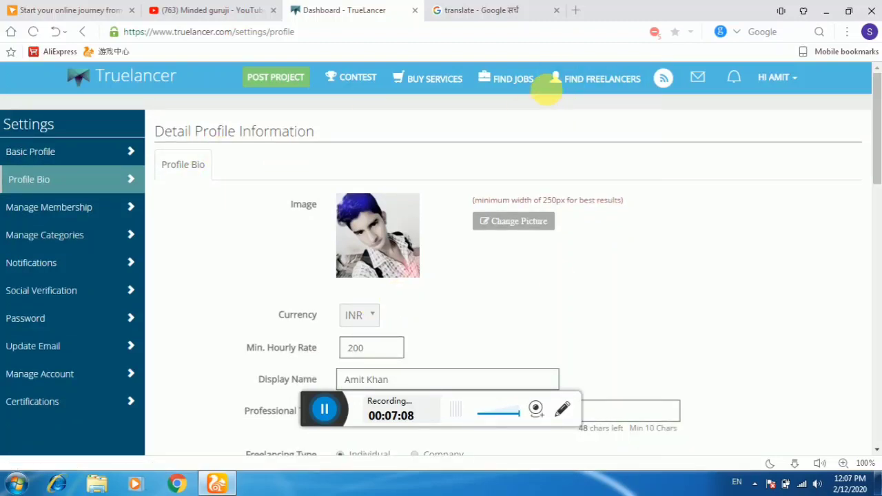
# Open the freelance jobs listing and look over the posted jobs and filter categories
pyautogui.moveTo(517, 86)
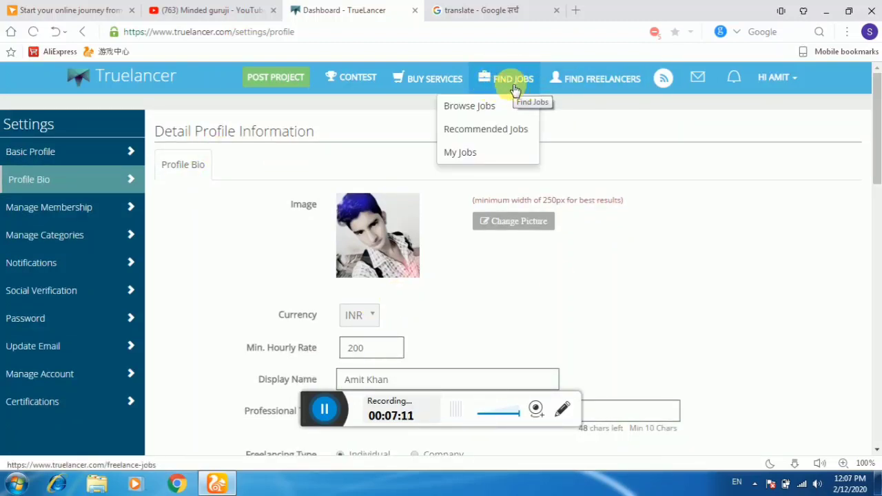
pyautogui.click(513, 87)
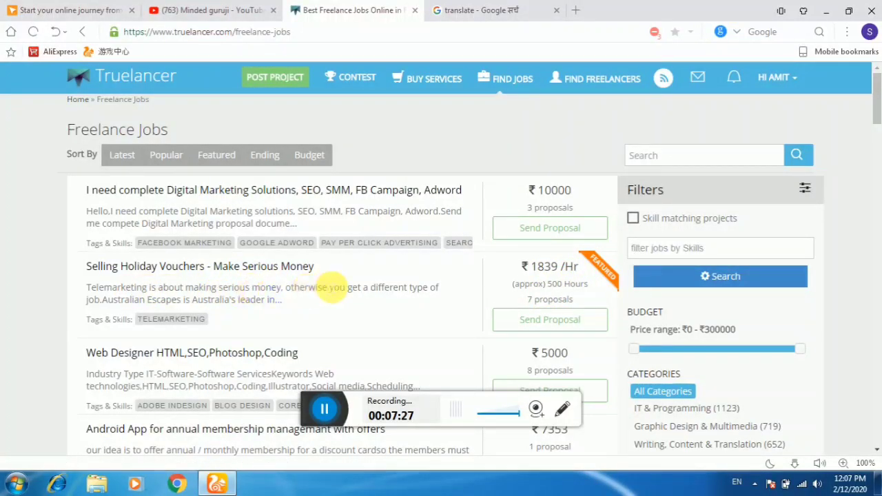
pyautogui.scroll(-2, 876, 122)
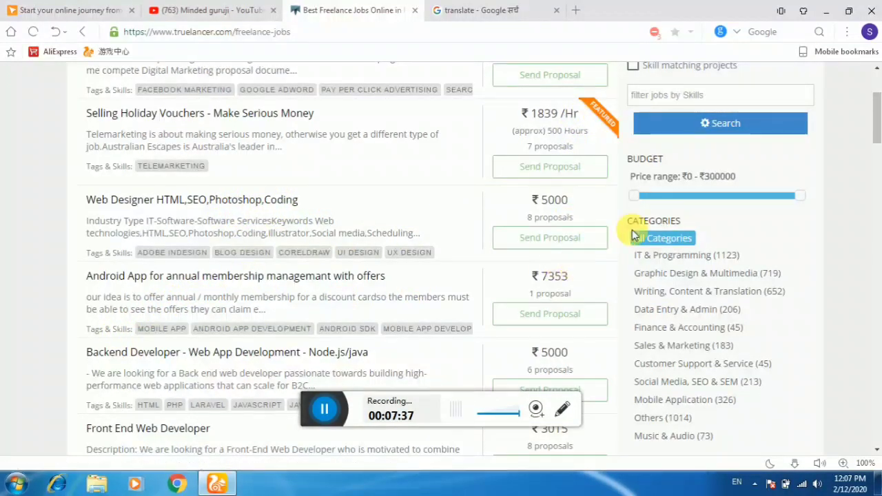
pyautogui.scroll(3, 879, 109)
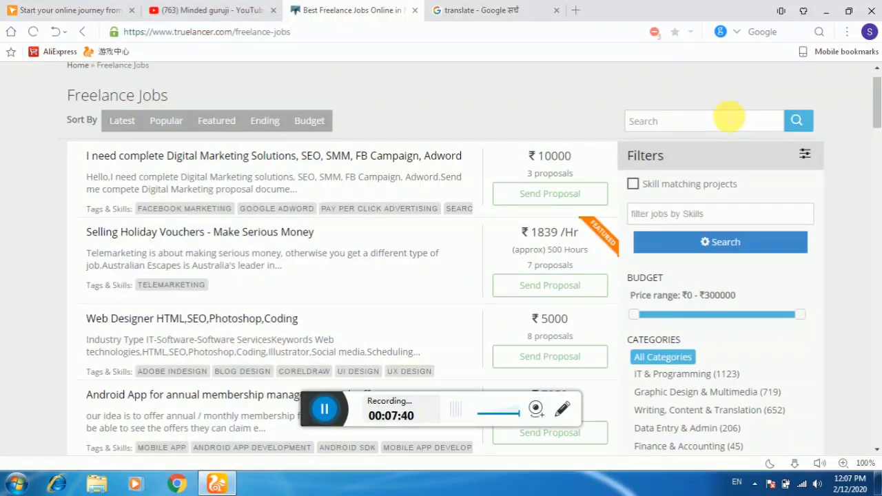
# Filter the freelance jobs by the Data Entry skill and run the search
pyautogui.click(659, 216)
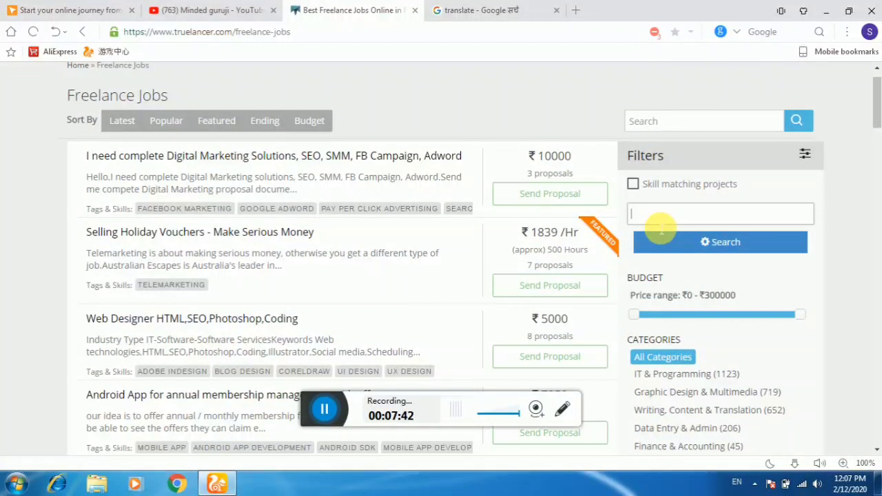
pyautogui.click(656, 215)
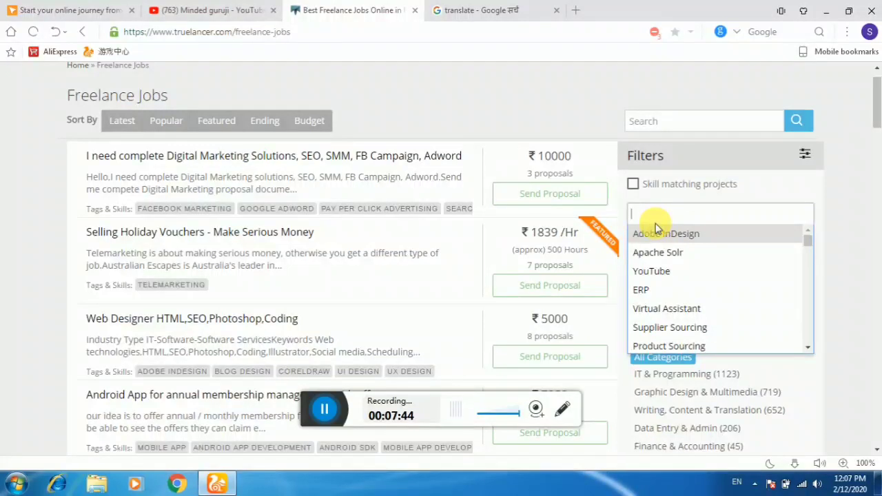
pyautogui.write('data entry')
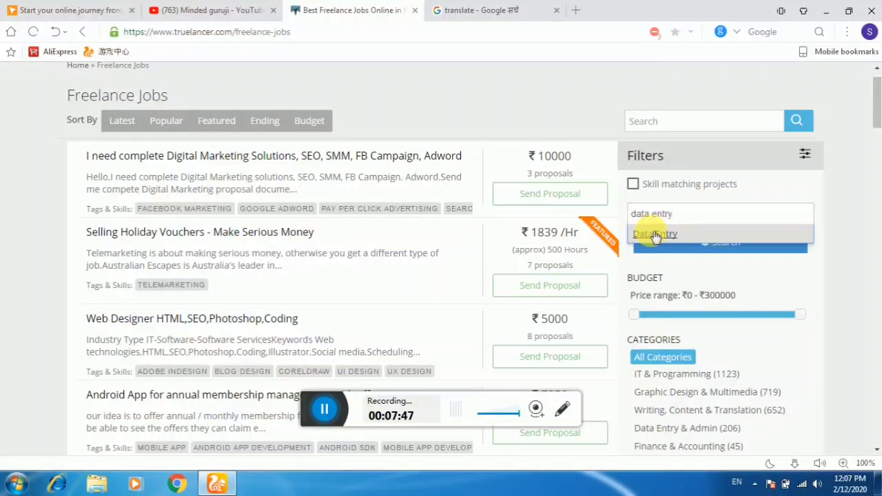
pyautogui.click(655, 235)
pyautogui.click(674, 247)
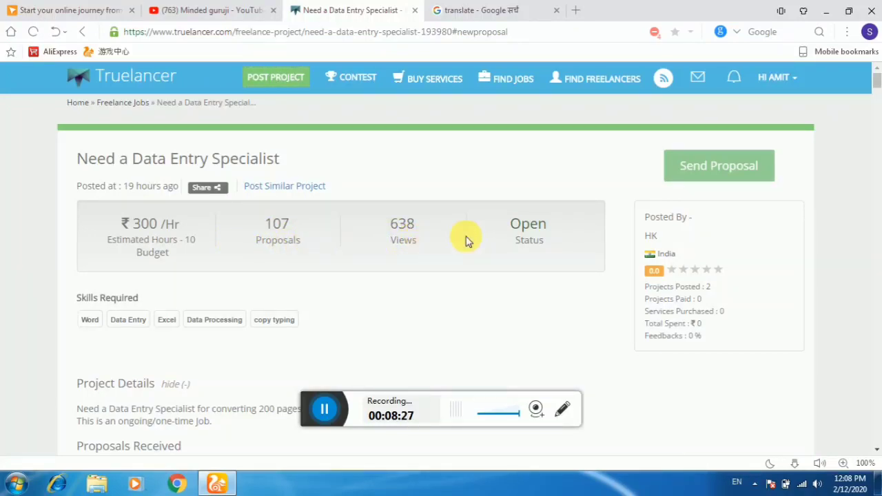
# Review the "Need a Data Entry Specialist" project's details, received proposals and proposal option
pyautogui.moveTo(777, 146)
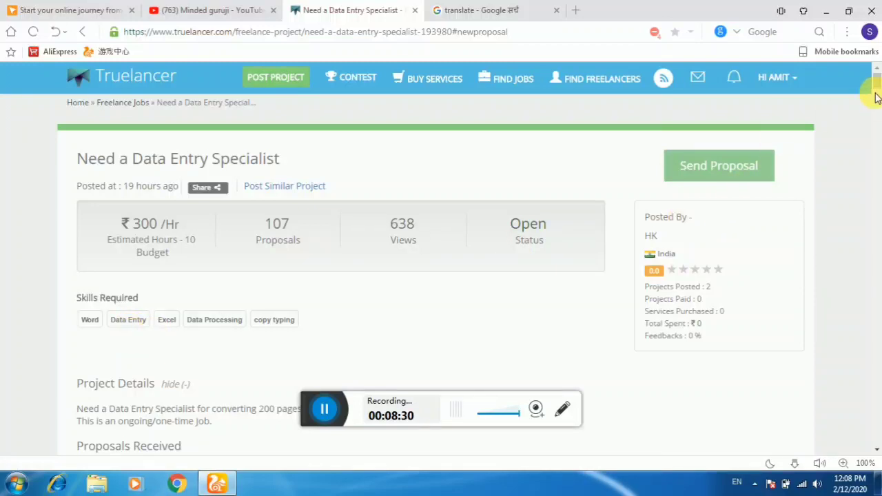
pyautogui.moveTo(878, 87); pyautogui.dragTo(878, 95)
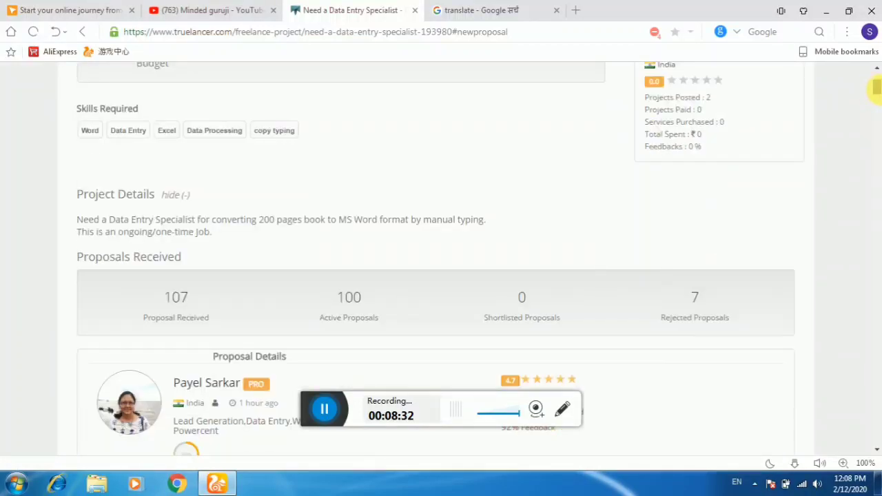
pyautogui.scroll(1, 876, 86)
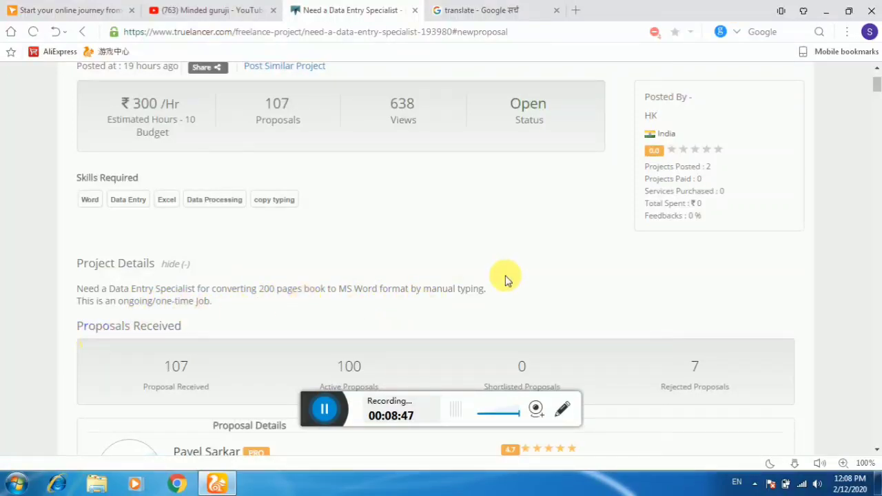
pyautogui.scroll(-6, 876, 84)
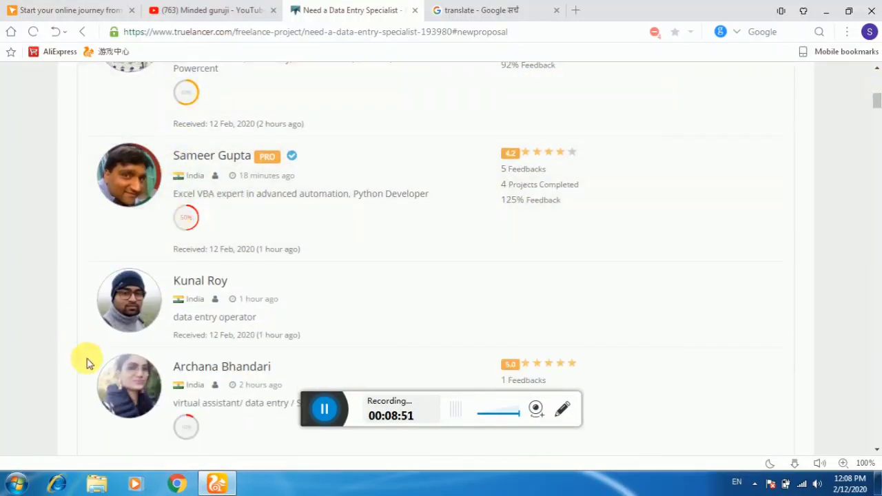
pyautogui.moveTo(877, 103); pyautogui.dragTo(876, 81)
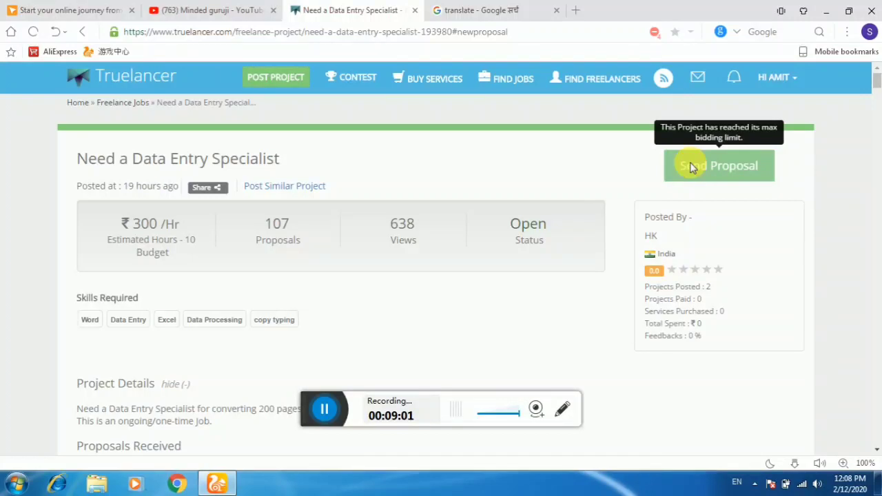
pyautogui.moveTo(442, 85)
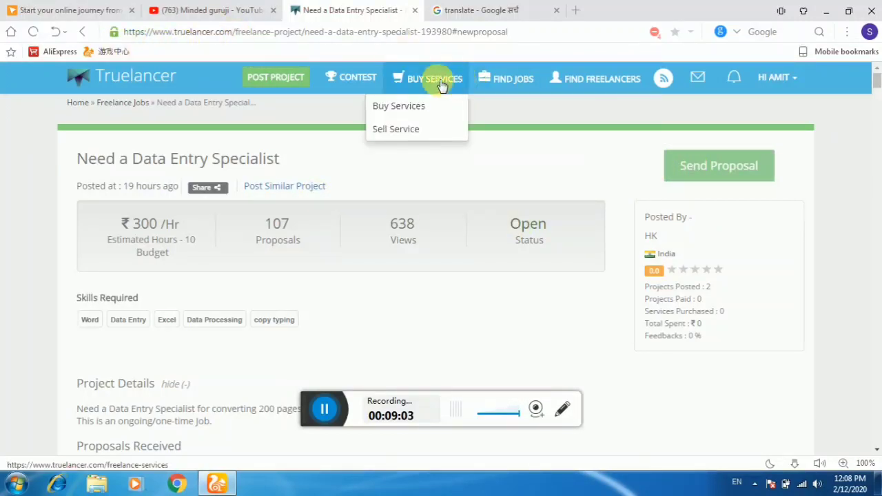
# Return to the freelance jobs list, rerun the Data Entry search, and open the ₹694/Hr "Best in class Service provider" job
pyautogui.click(83, 32)
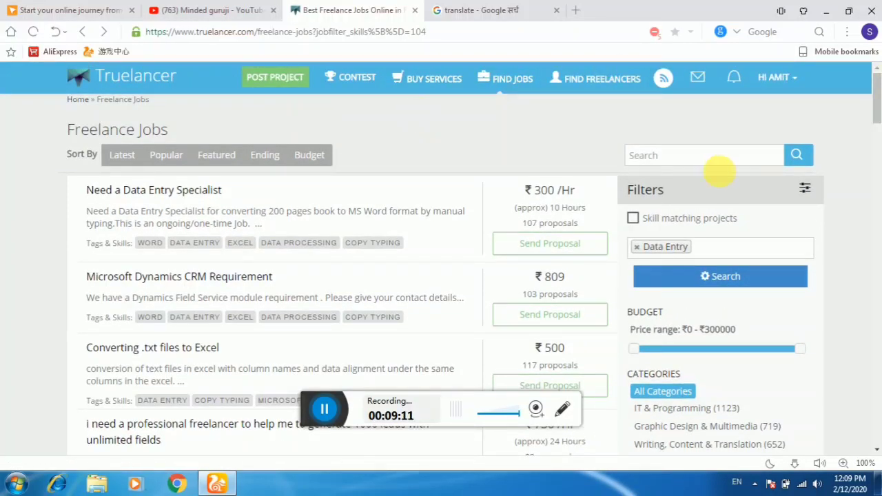
pyautogui.click(680, 277)
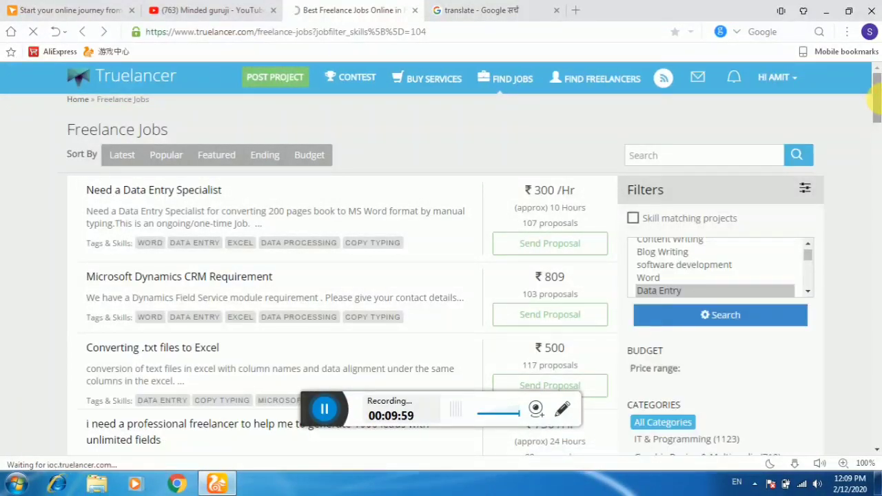
pyautogui.scroll(-2, 874, 104)
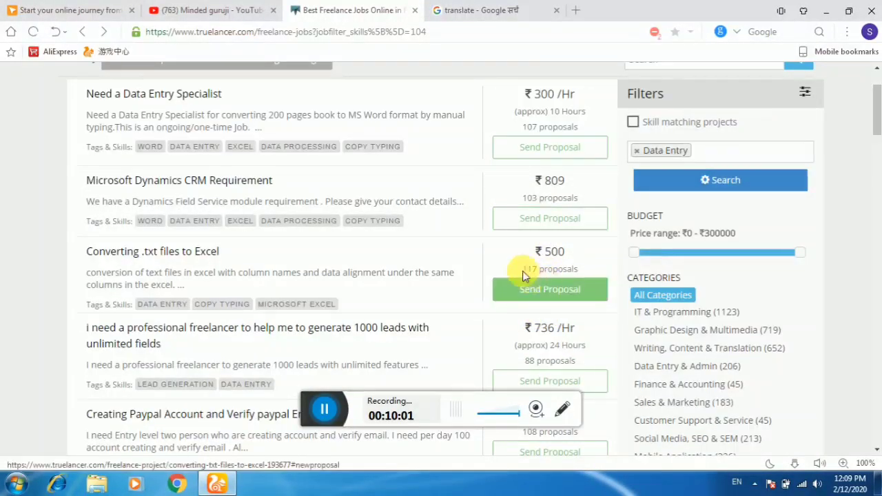
pyautogui.scroll(-1, 874, 131)
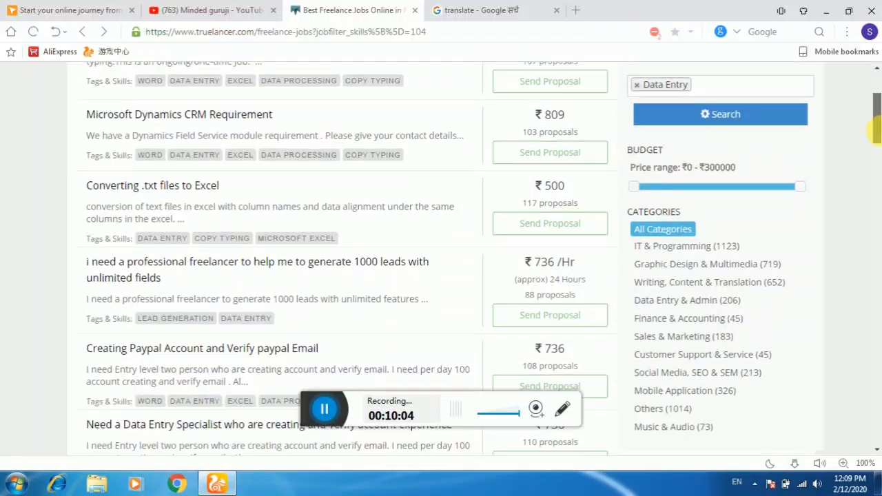
pyautogui.moveTo(874, 131); pyautogui.dragTo(875, 348)
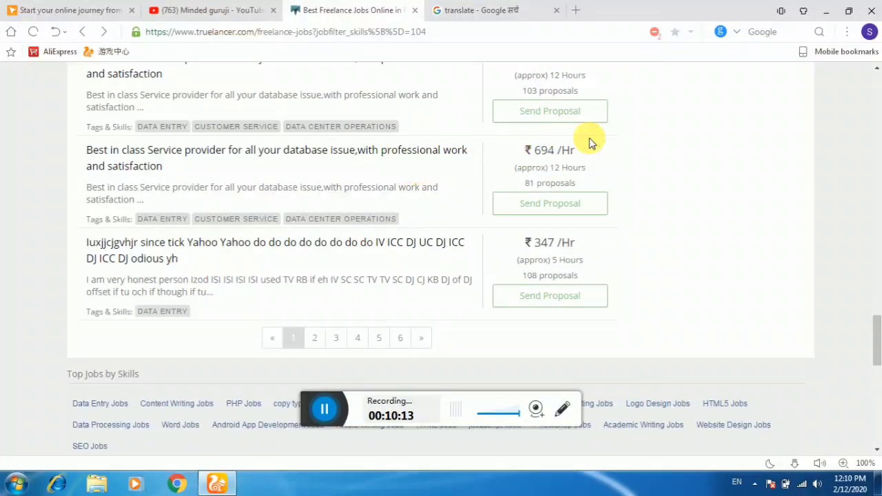
pyautogui.click(531, 204)
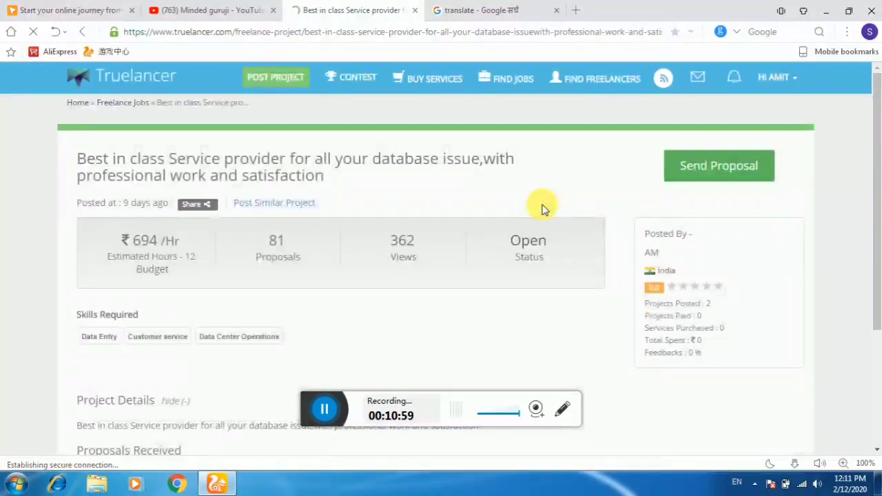
# Review the database project's details and open a new proposal for it
pyautogui.click(719, 165)
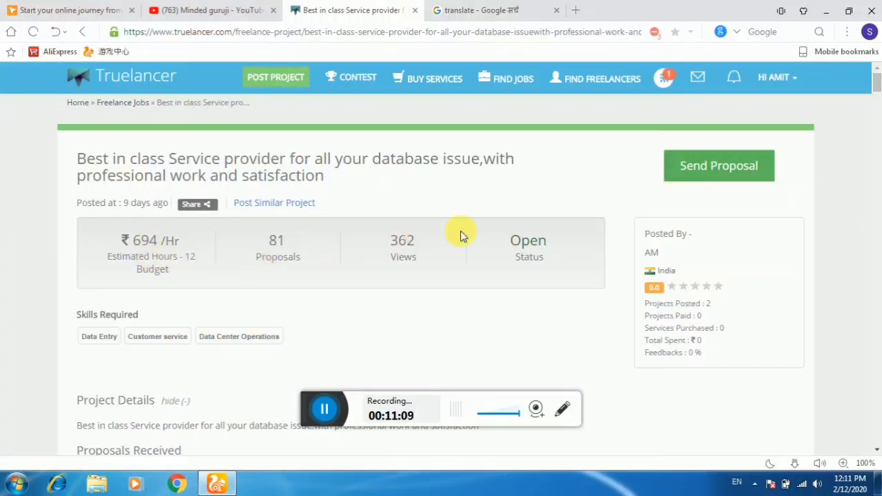
pyautogui.moveTo(877, 85); pyautogui.dragTo(876, 97)
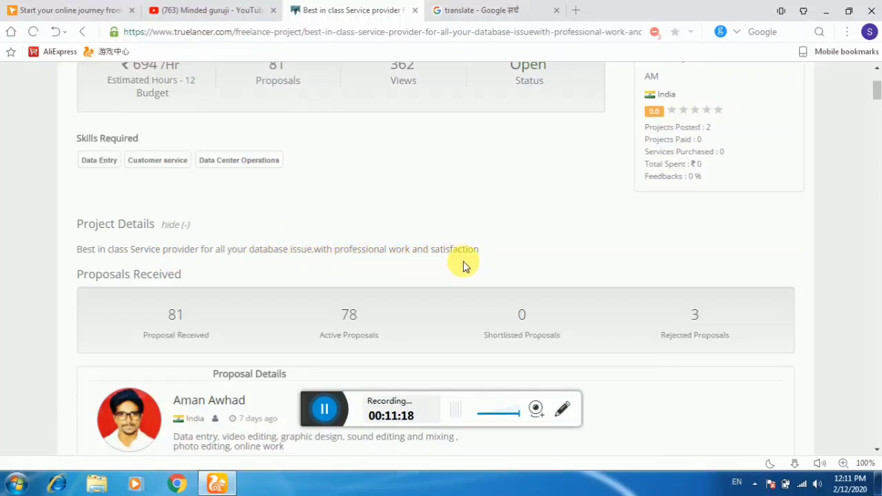
pyautogui.scroll(2, 875, 89)
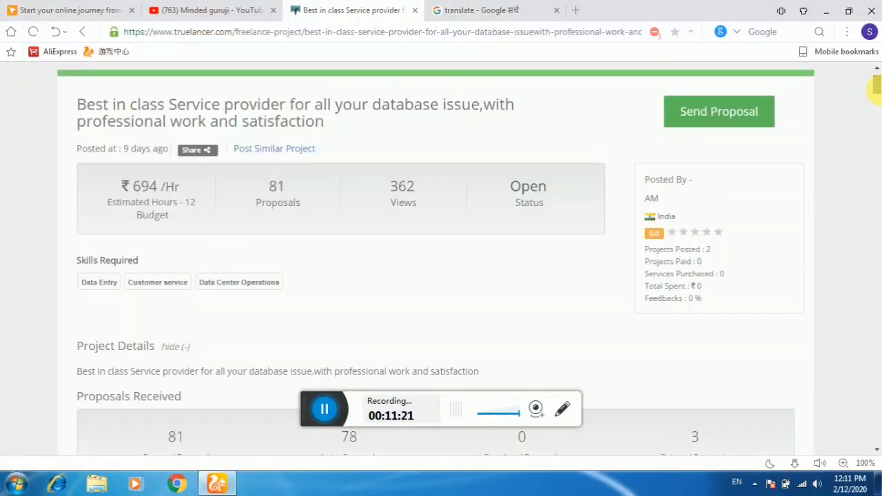
pyautogui.click(733, 115)
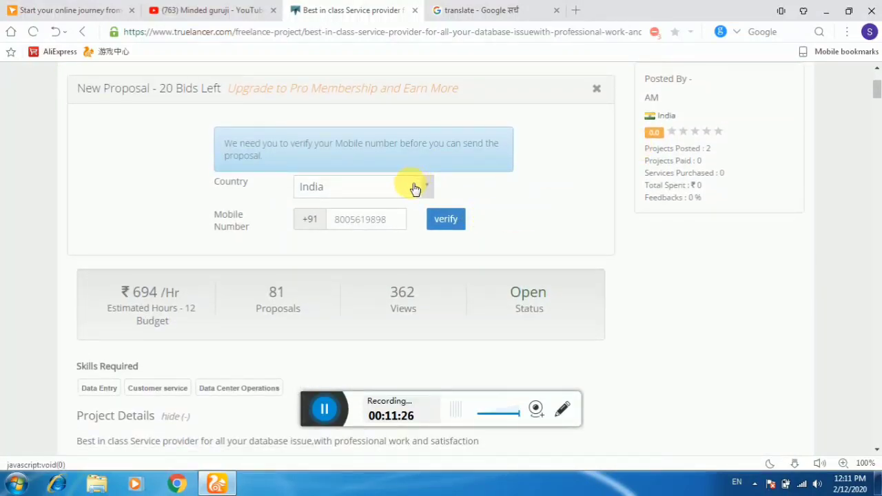
# Try to verify the mobile number required for sending the proposal
pyautogui.click(447, 219)
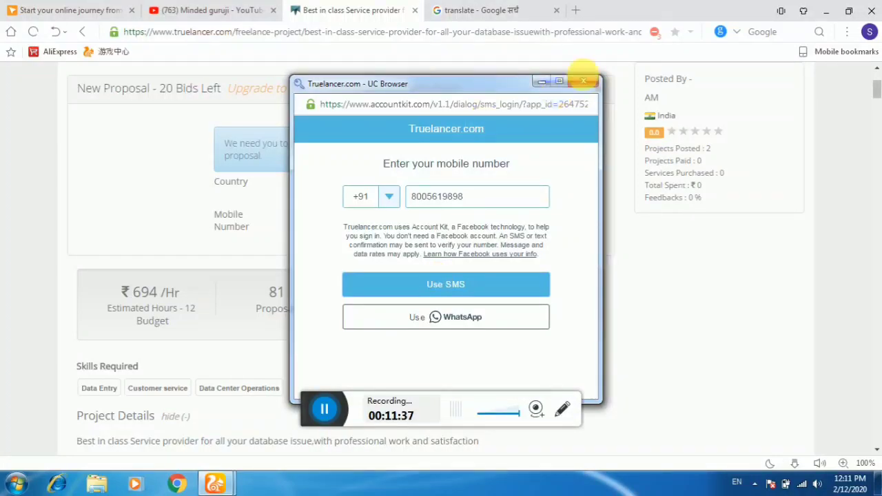
pyautogui.click(583, 84)
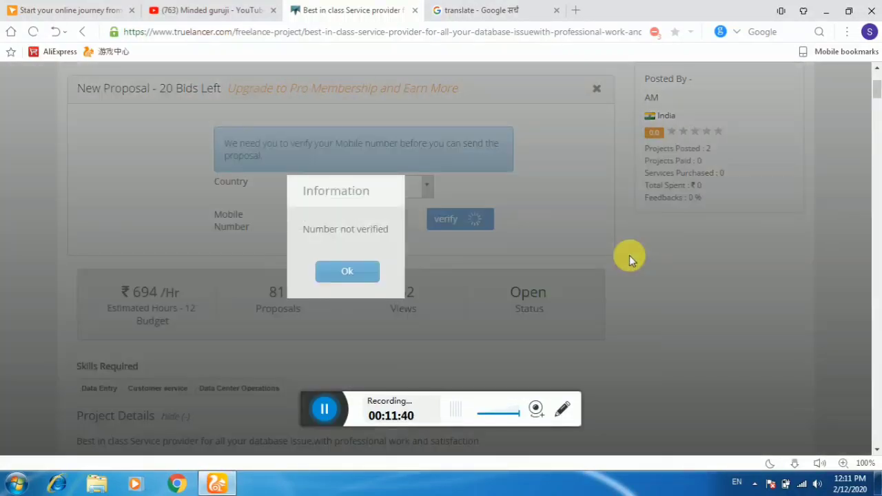
pyautogui.click(342, 272)
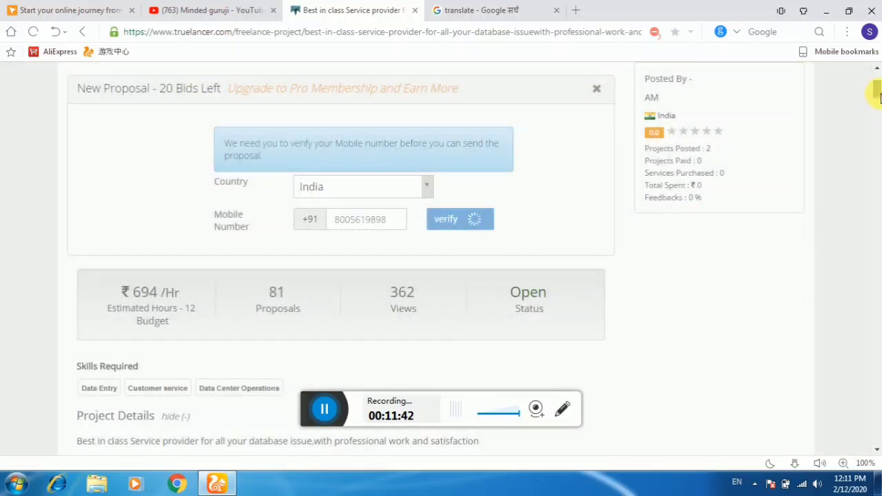
# Check the account's message notifications and the list of newly posted jobs
pyautogui.scroll(2, 880, 97)
pyautogui.scroll(-2, 855, 82)
pyautogui.scroll(2, 854, 83)
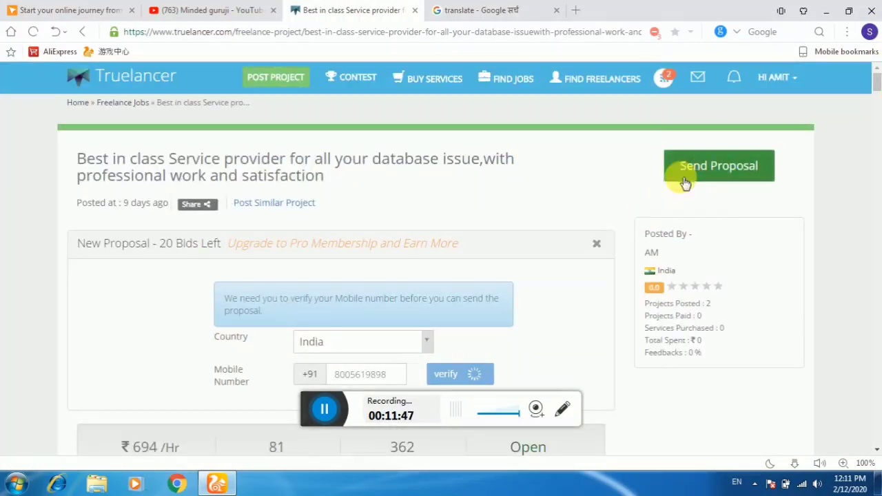
pyautogui.click(705, 92)
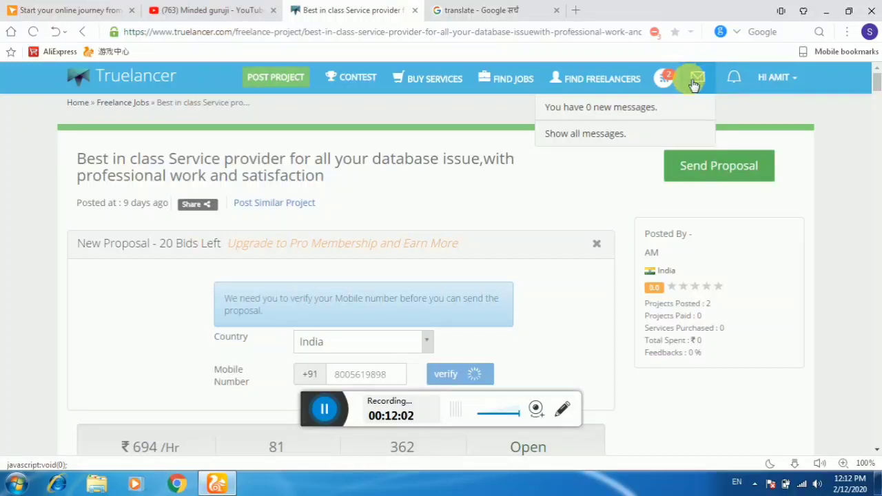
pyautogui.click(665, 78)
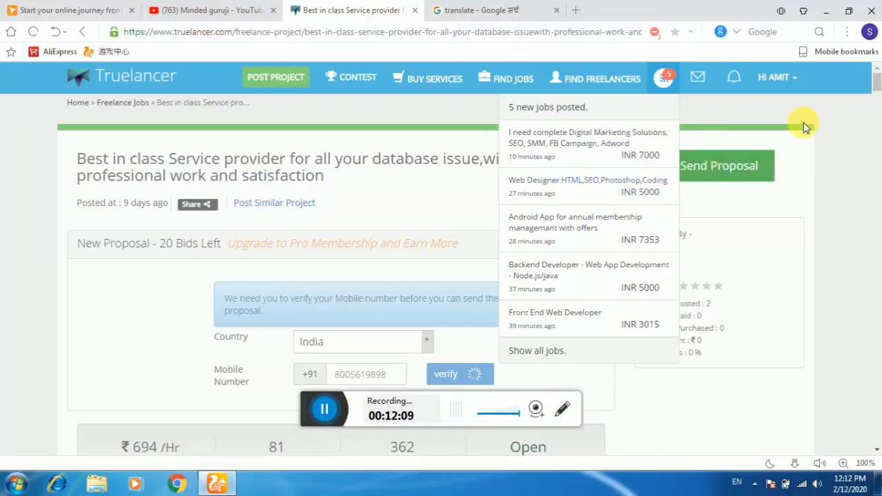
# Open the account's Payments page and look over the wallet balances and the invoice information form
pyautogui.moveTo(777, 79)
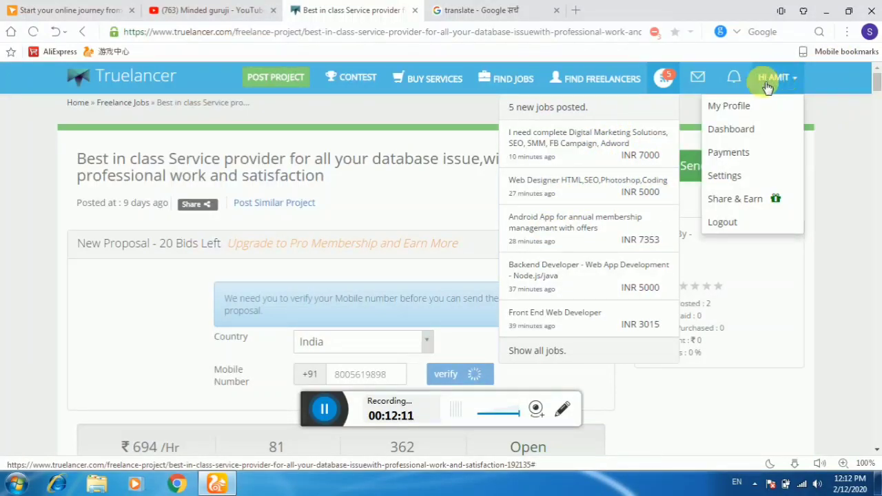
pyautogui.click(730, 157)
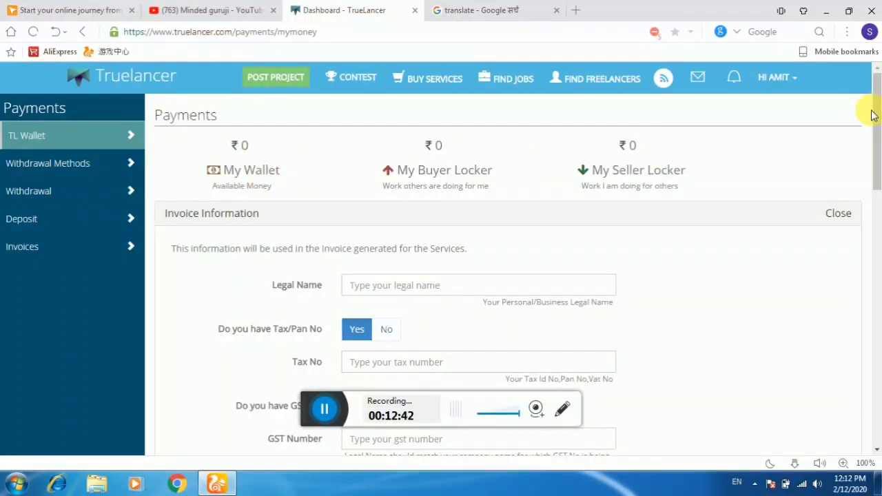
pyautogui.moveTo(876, 111); pyautogui.dragTo(876, 111)
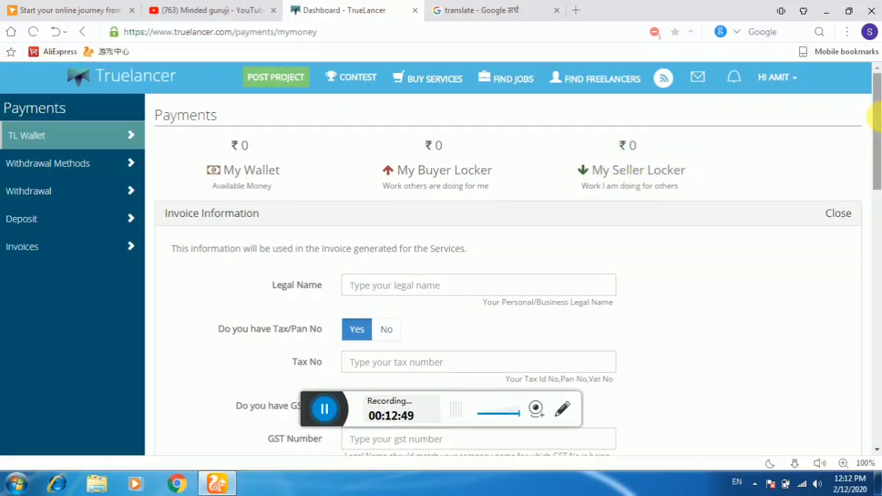
pyautogui.scroll(-3, 874, 124)
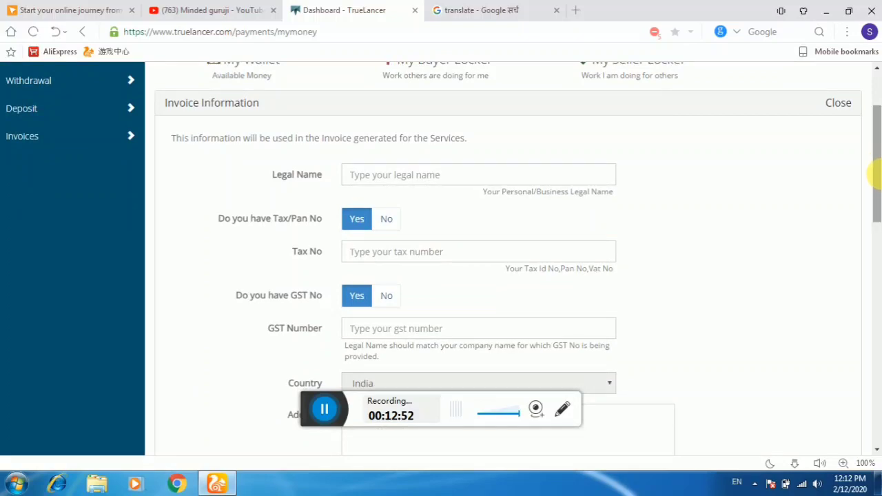
pyautogui.moveTo(874, 177); pyautogui.dragTo(875, 103)
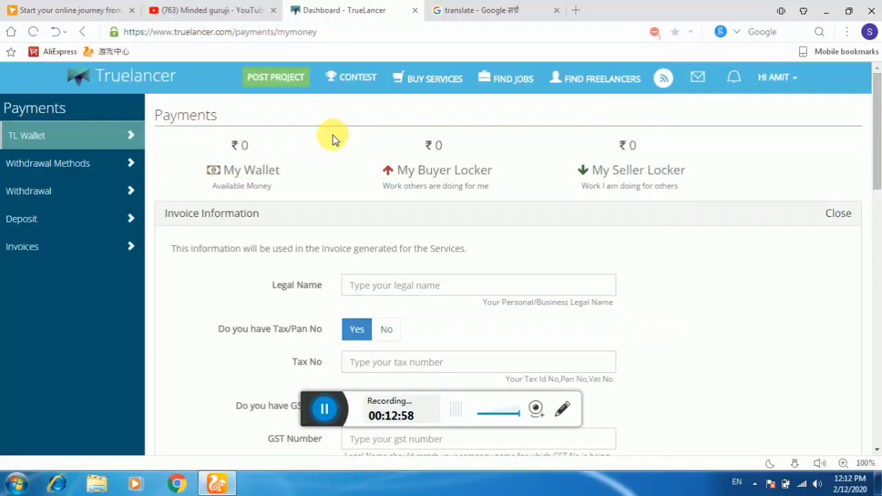
# Try to request a payout from the withdrawal requests page, and switch to the Minded guruji videos page on YouTube
pyautogui.click(69, 192)
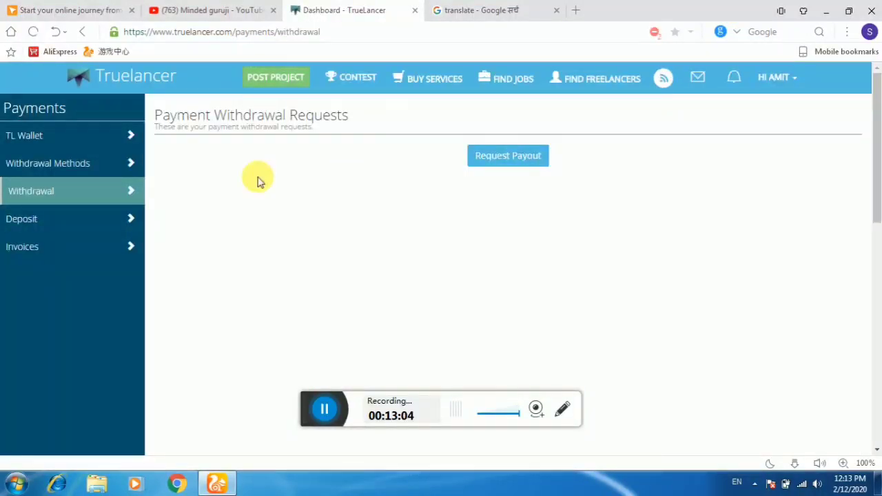
pyautogui.click(469, 165)
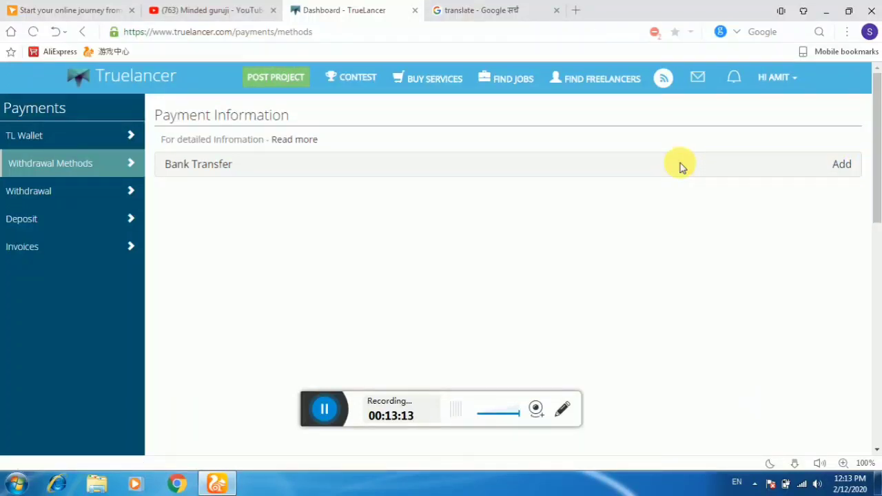
pyautogui.click(204, 17)
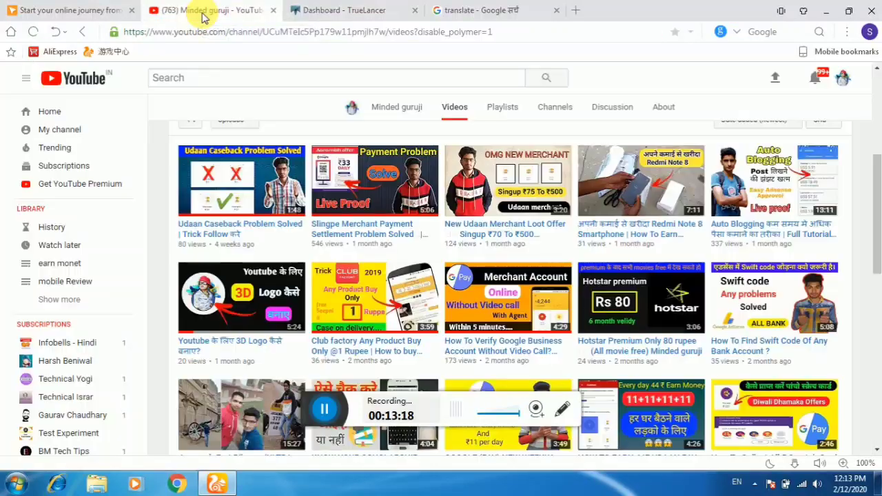